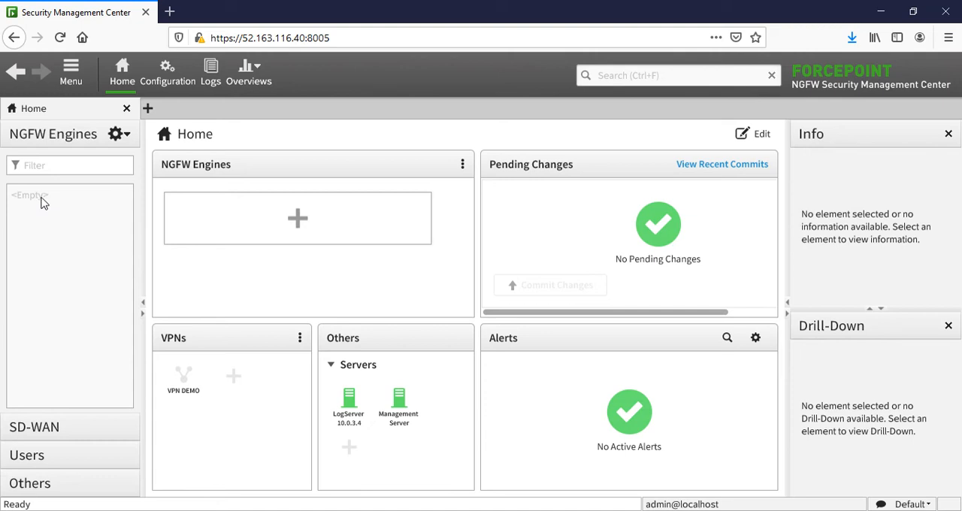
# - Open the Rule Validity Times list among the other NGFW elements in the configuration
pyautogui.click(177, 82)
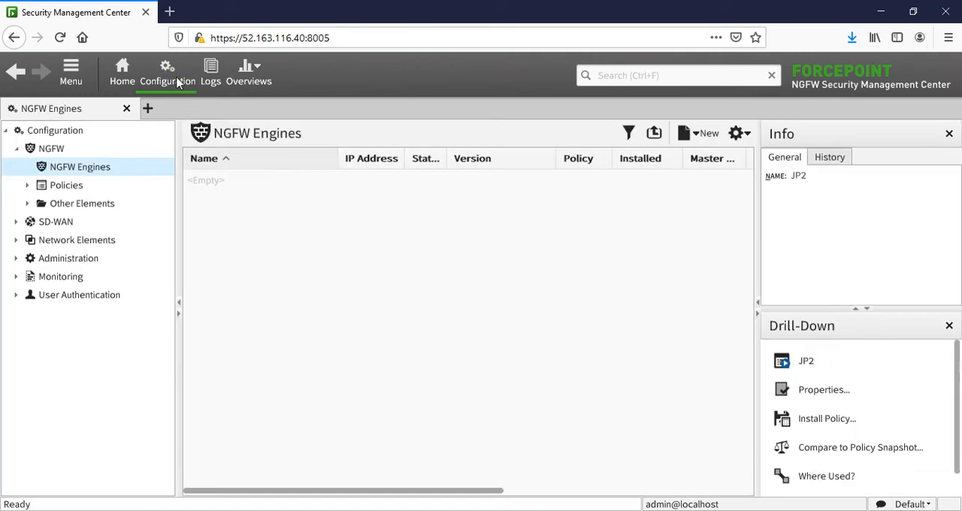
pyautogui.click(17, 148)
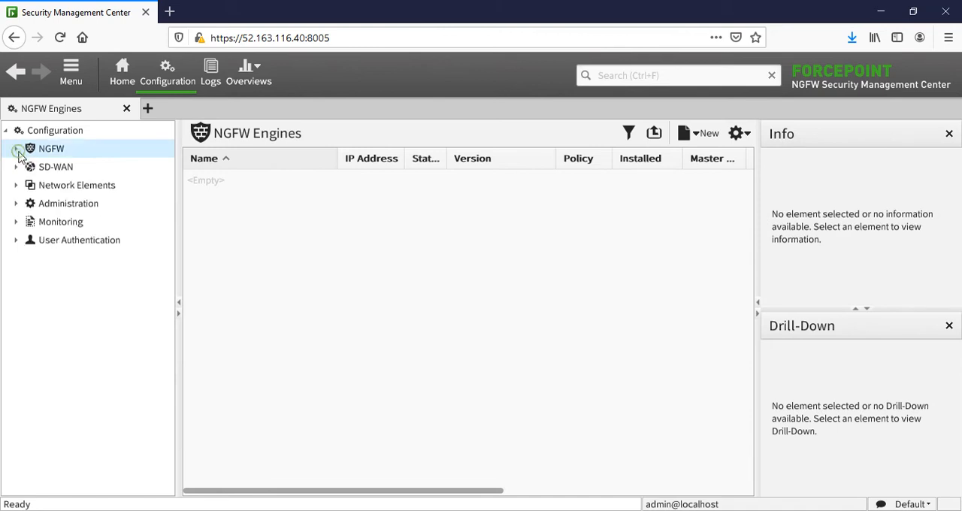
pyautogui.click(49, 189)
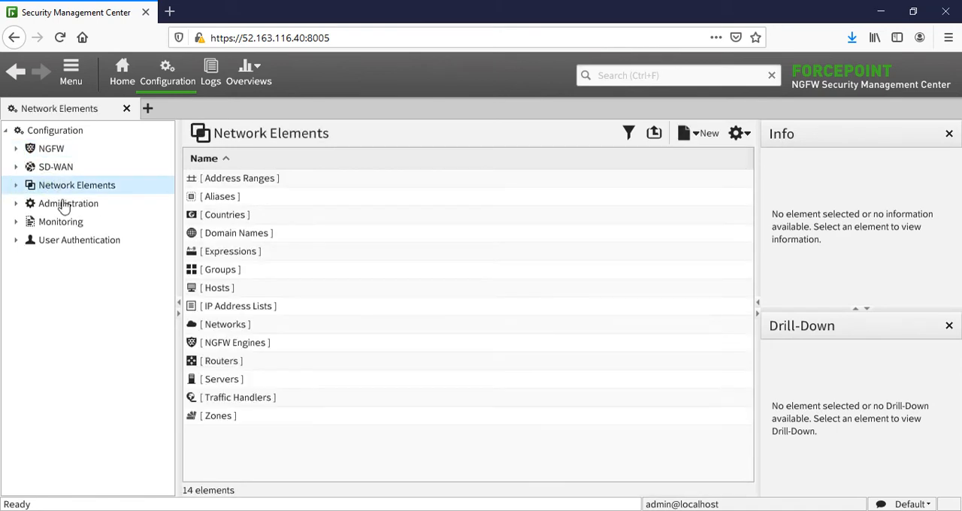
pyautogui.click(15, 149)
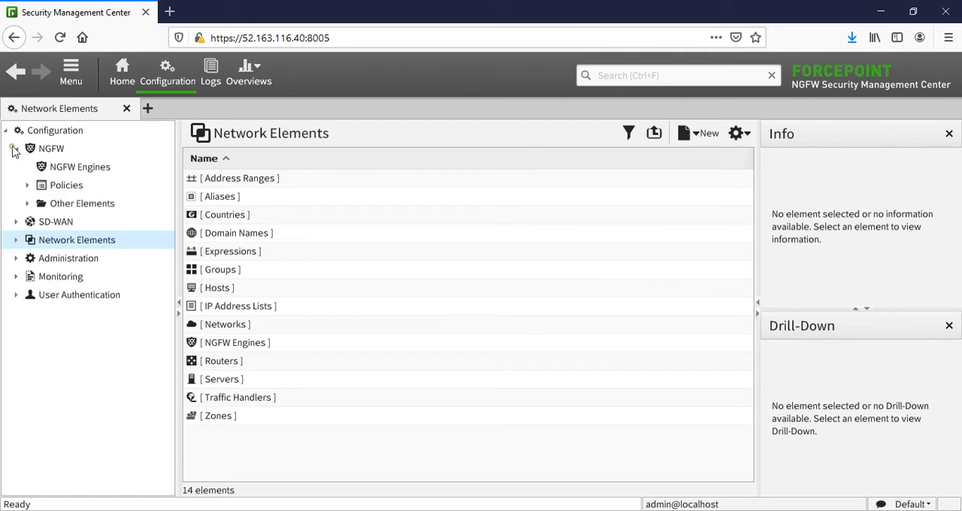
pyautogui.click(28, 203)
pyautogui.click(39, 149)
pyautogui.scroll(2, 45, 154)
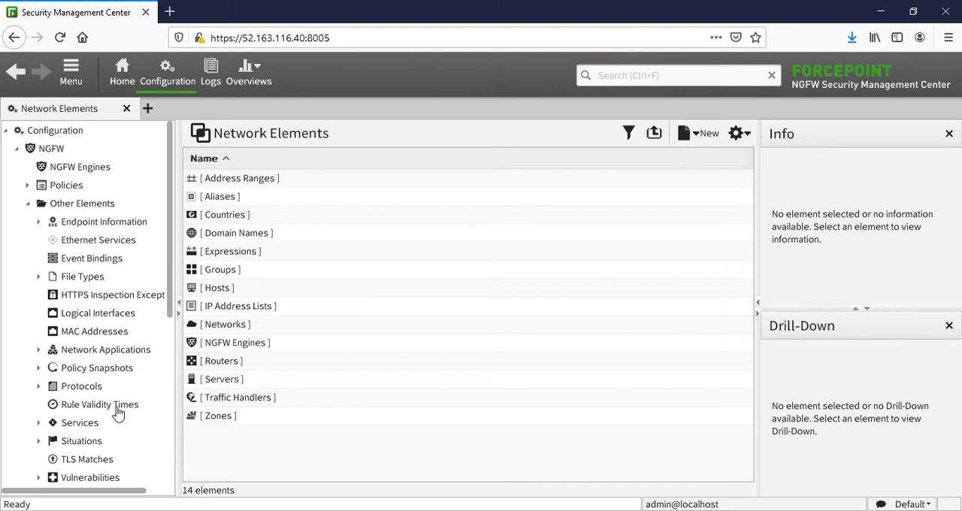
pyautogui.click(76, 204)
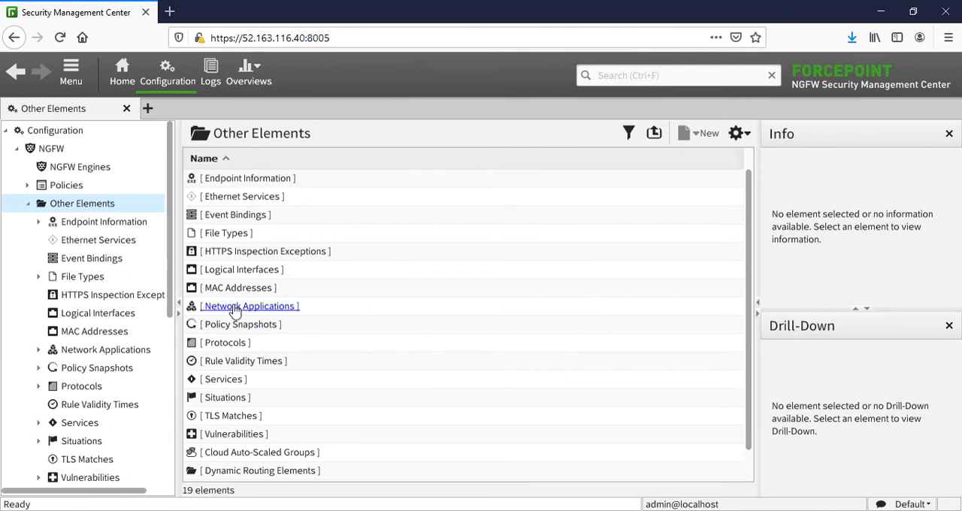
pyautogui.click(252, 362)
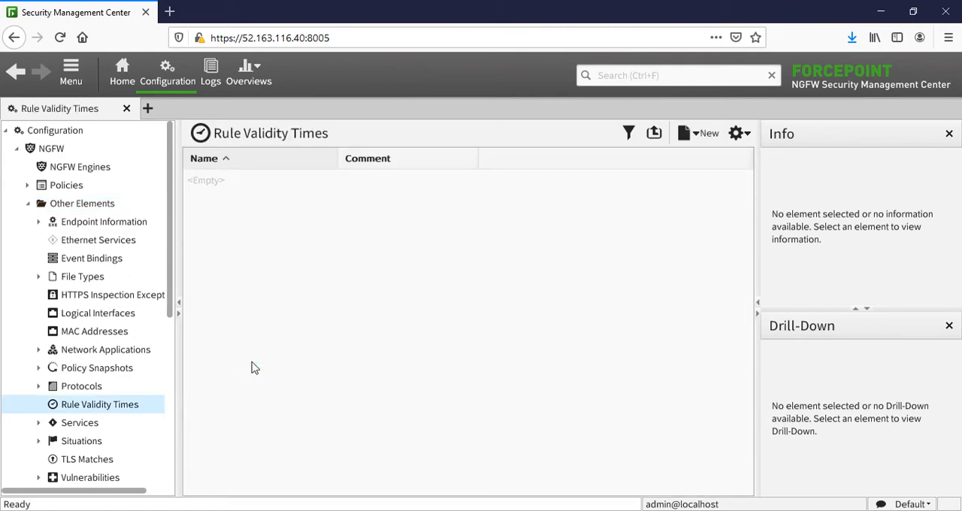
# - Create a new rule validity time named "Akses Web Server"
pyautogui.click(698, 135)
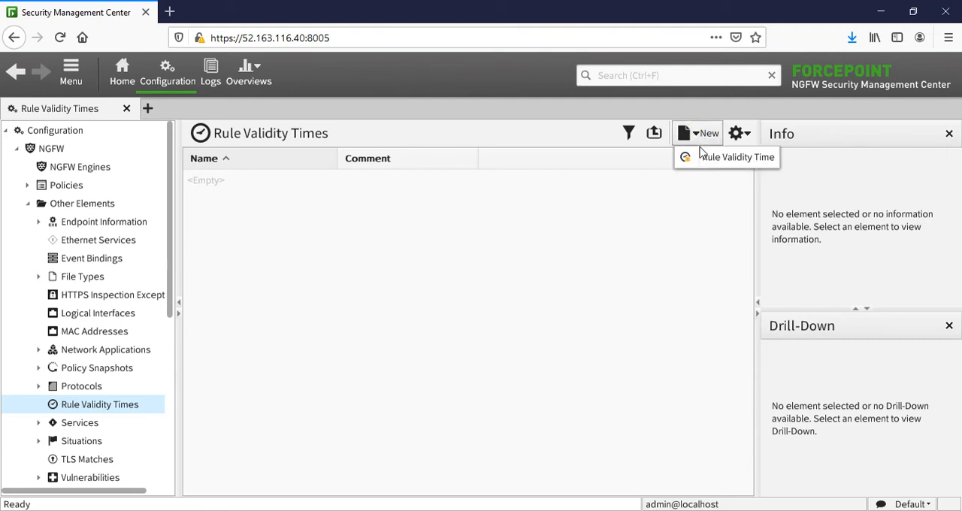
pyautogui.click(701, 157)
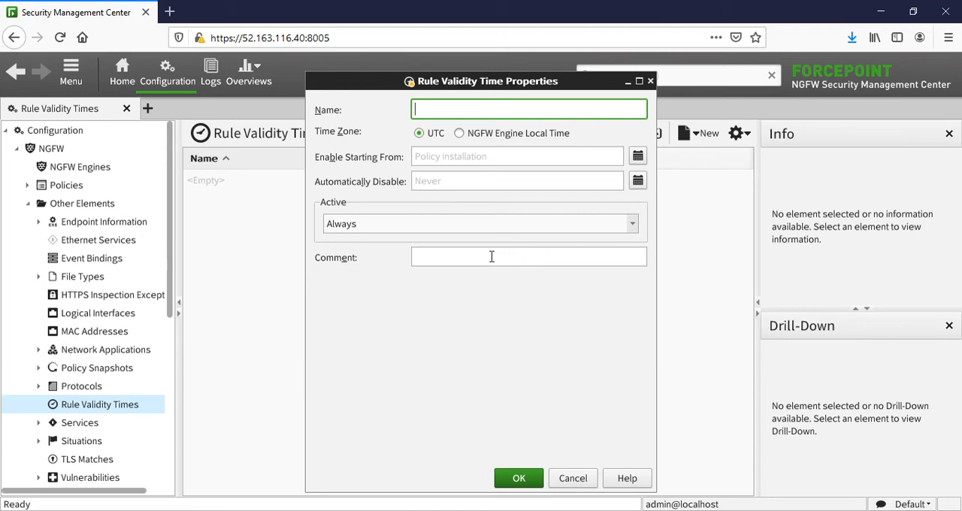
pyautogui.write('Akses Web Server')
# - Make the validity time active on these days of the week: Monday, Tuesday, Wednesday, Thursday and Friday
pyautogui.click(436, 227)
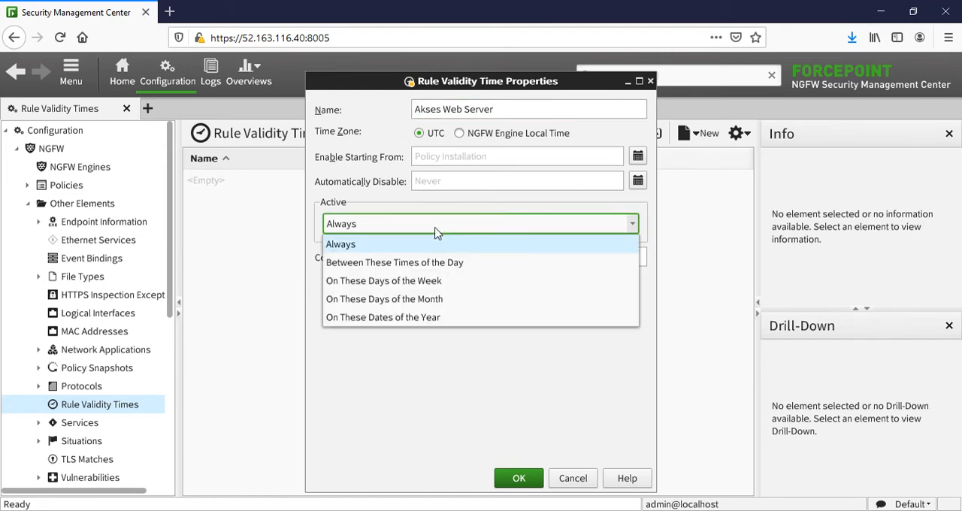
pyautogui.click(376, 282)
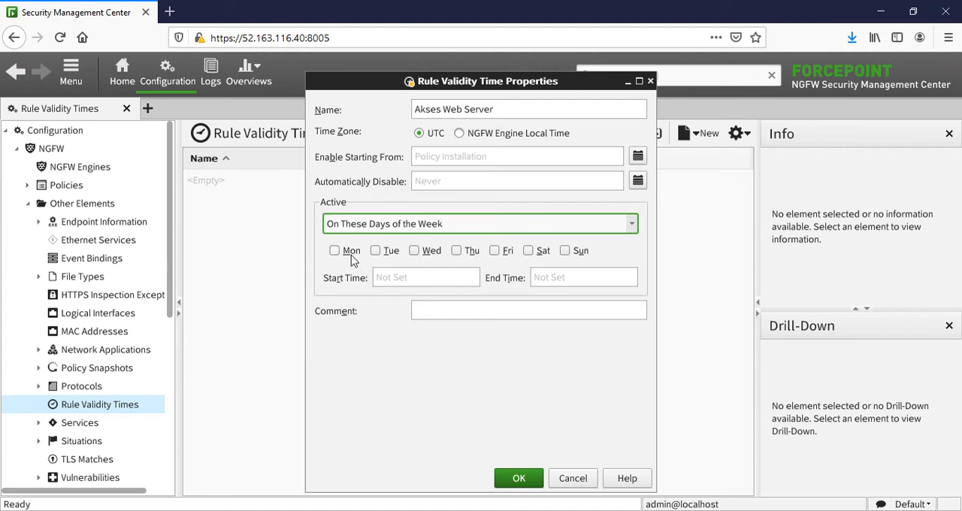
pyautogui.click(352, 252)
pyautogui.click(385, 252)
pyautogui.click(426, 252)
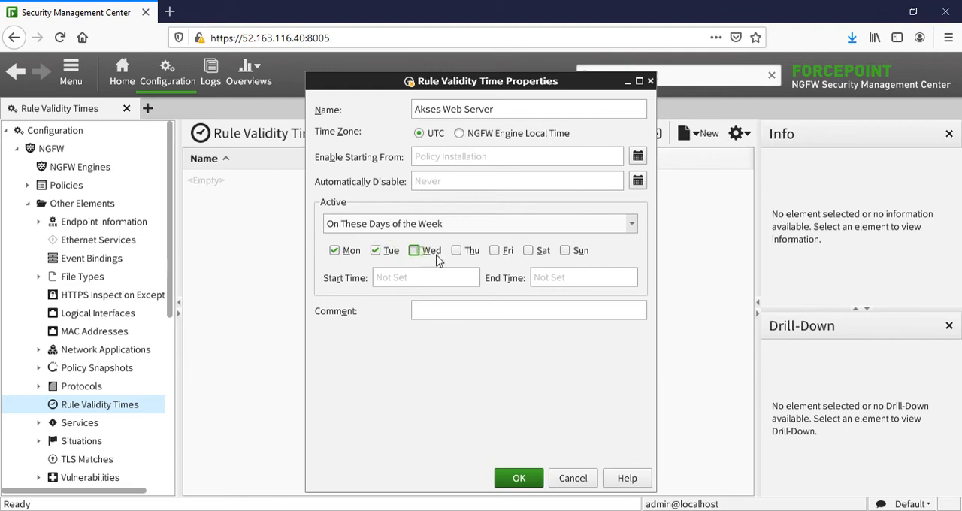
pyautogui.click(469, 252)
pyautogui.click(504, 252)
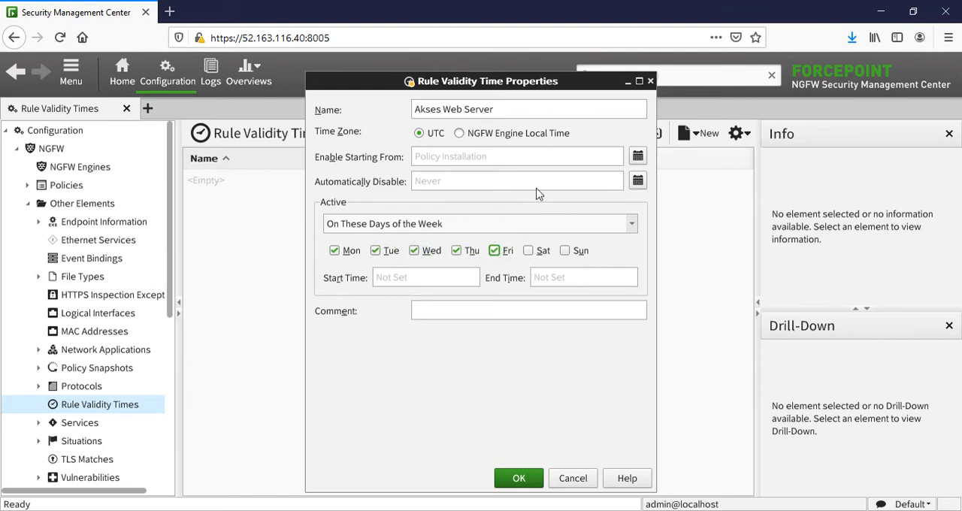
# - Use the UTC time zone and set the start time to 01:00 and the end time to 11:00
pyautogui.click(415, 279)
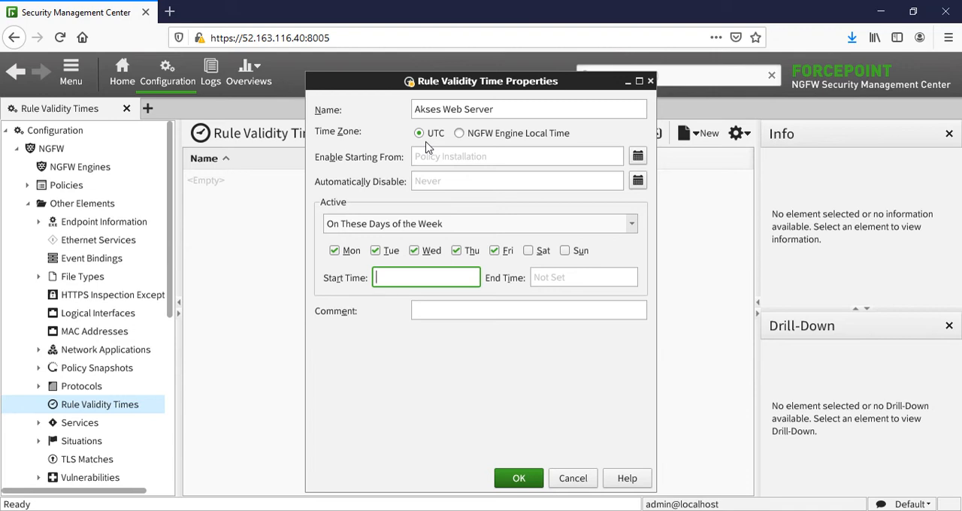
pyautogui.click(472, 139)
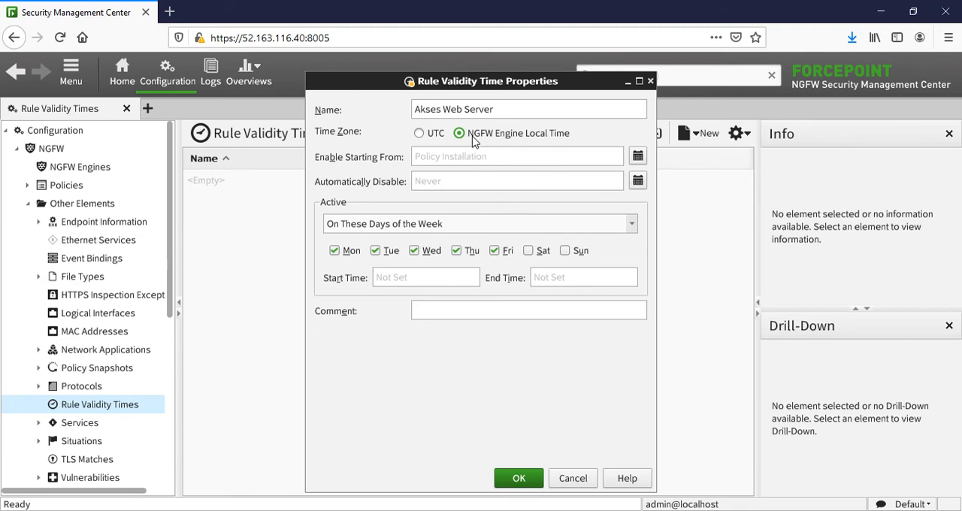
pyautogui.click(431, 140)
pyautogui.click(403, 278)
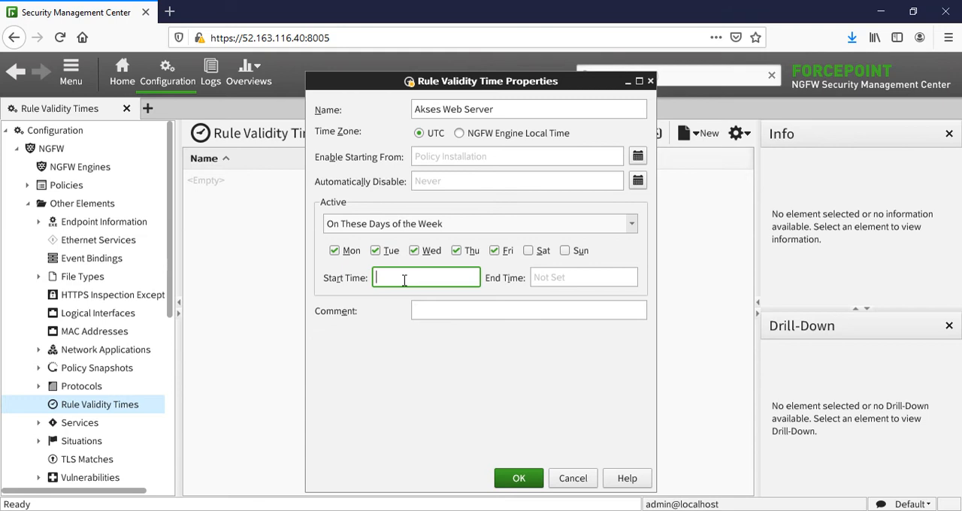
pyautogui.write('01:00')
pyautogui.click(556, 278)
pyautogui.write('11:00')
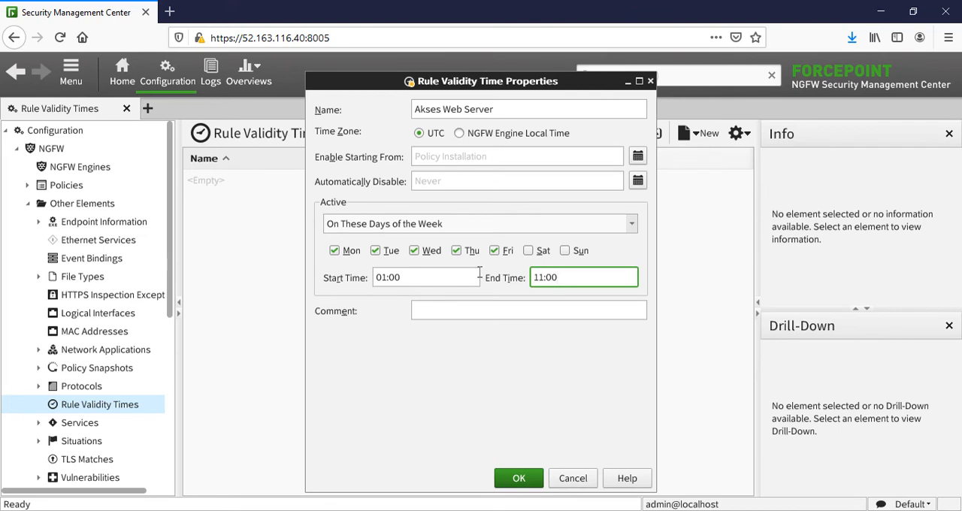
# - Extend the element's name to "Akses Web Server UTC Format" and save the rule validity time
pyautogui.click(514, 111)
pyautogui.write('UTC')
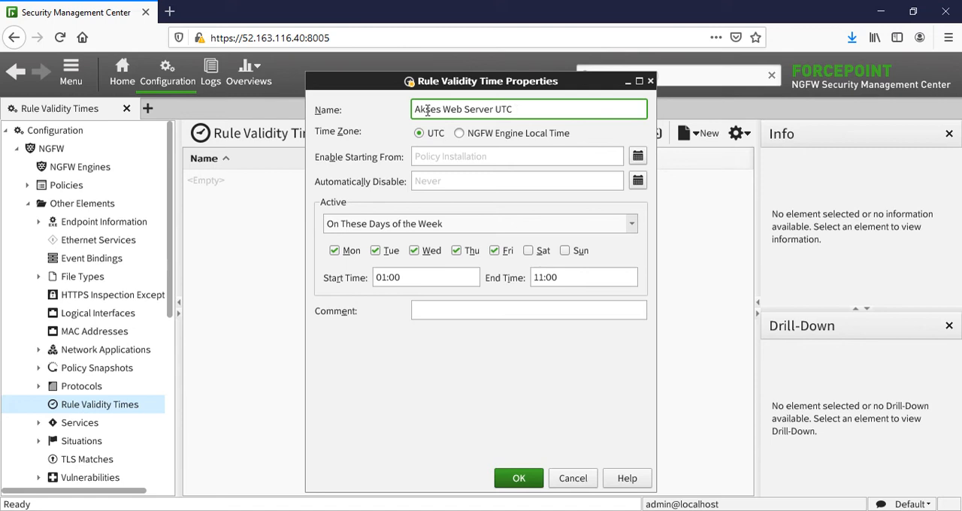
pyautogui.write(' Format')
pyautogui.press('BackSpace')
pyautogui.press('BackSpace')
pyautogui.press('BackSpace')
pyautogui.write('mat')
pyautogui.click(520, 484)
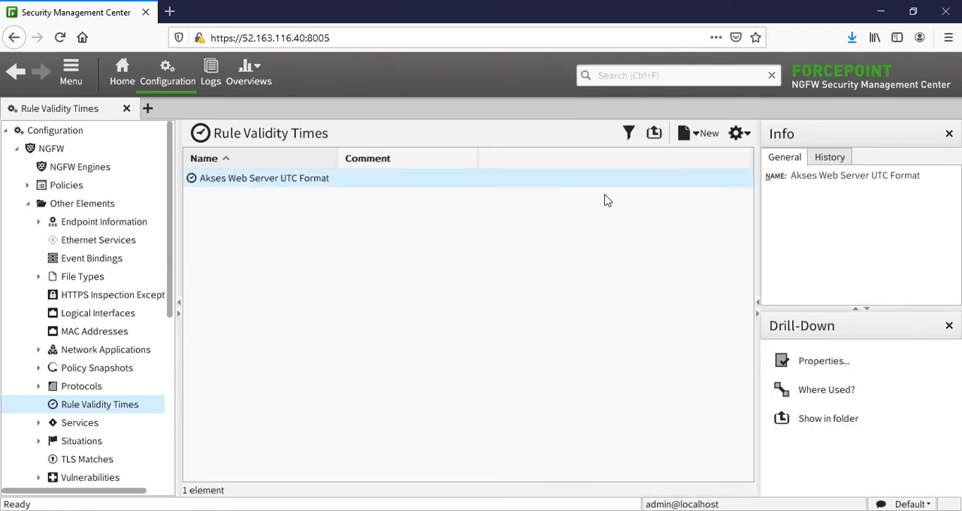
# - Create another rule validity time named "Akses Web Server Local Time" that uses the NGFW Engine Local Time zone
pyautogui.click(707, 133)
pyautogui.click(699, 165)
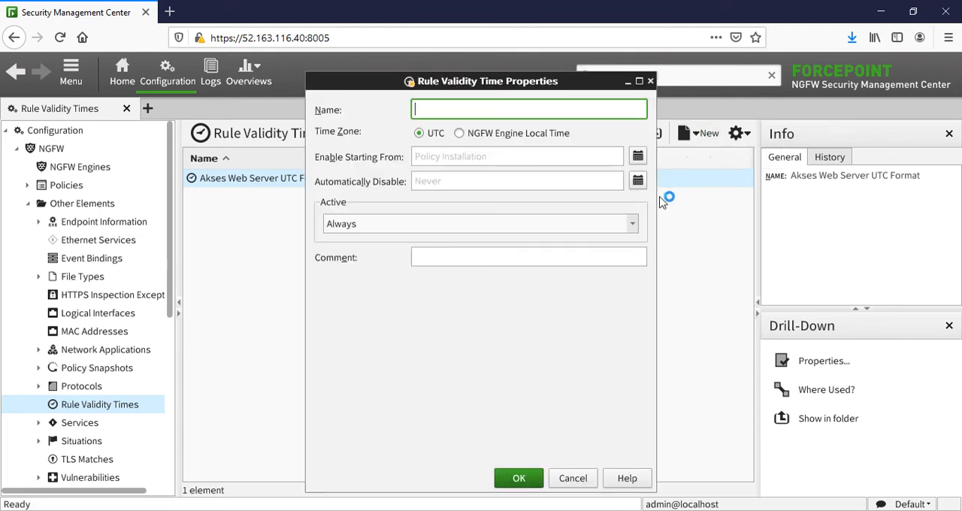
pyautogui.write('Akses Web Server Local Time')
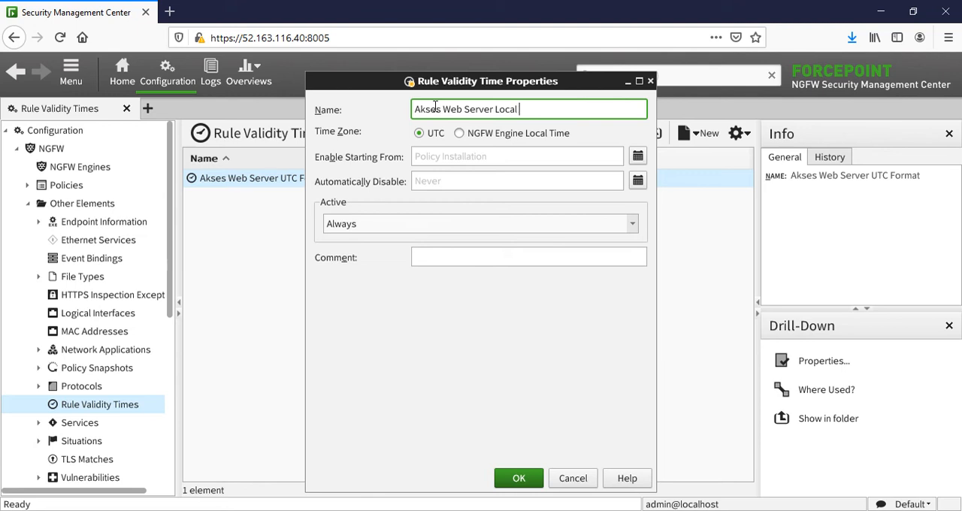
pyautogui.click(478, 136)
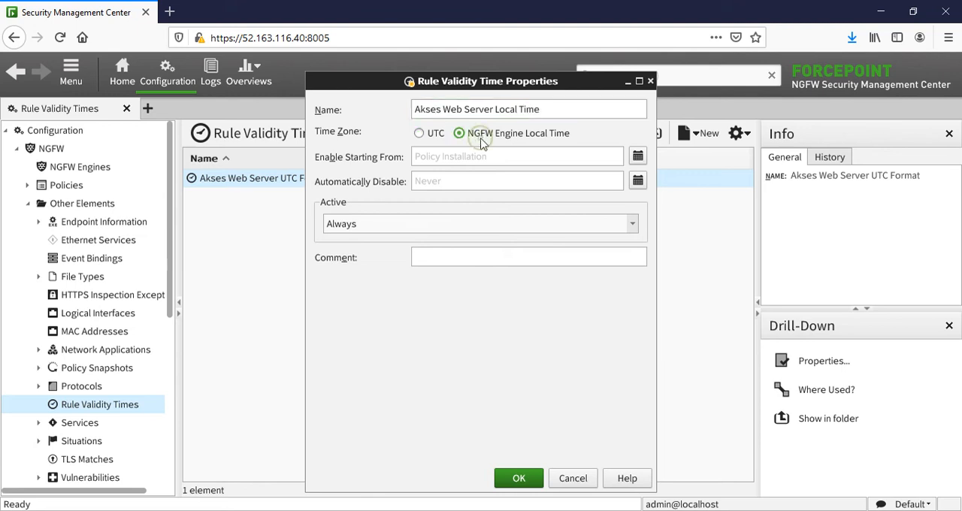
# - Set the local time element to be active on weekdays, Monday through Friday
pyautogui.click(412, 225)
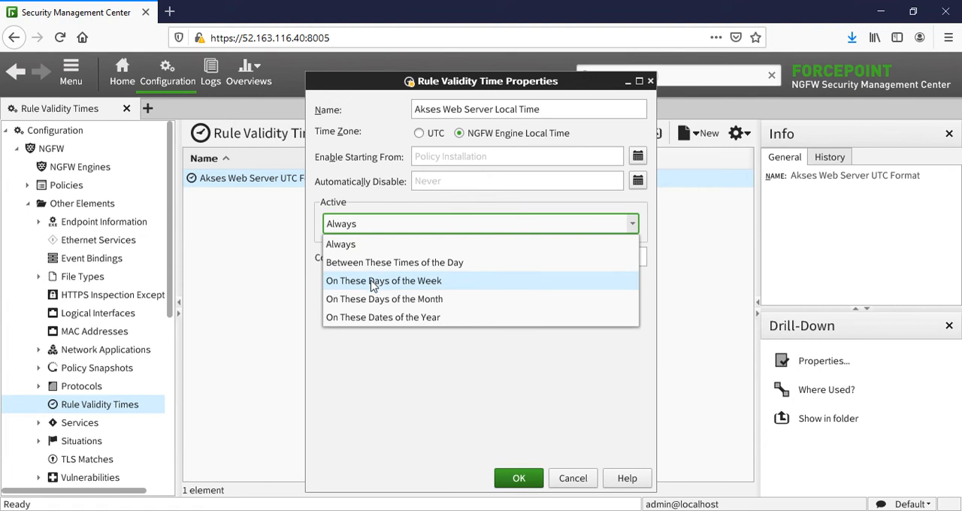
pyautogui.click(374, 284)
pyautogui.click(335, 251)
pyautogui.click(375, 251)
pyautogui.click(416, 251)
pyautogui.click(456, 251)
pyautogui.click(494, 251)
# - Set the start time to 08:00 and the end time to 17:00, and save the local time element
pyautogui.click(394, 278)
pyautogui.write('08:00')
pyautogui.press('Tab')
pyautogui.write('17:00')
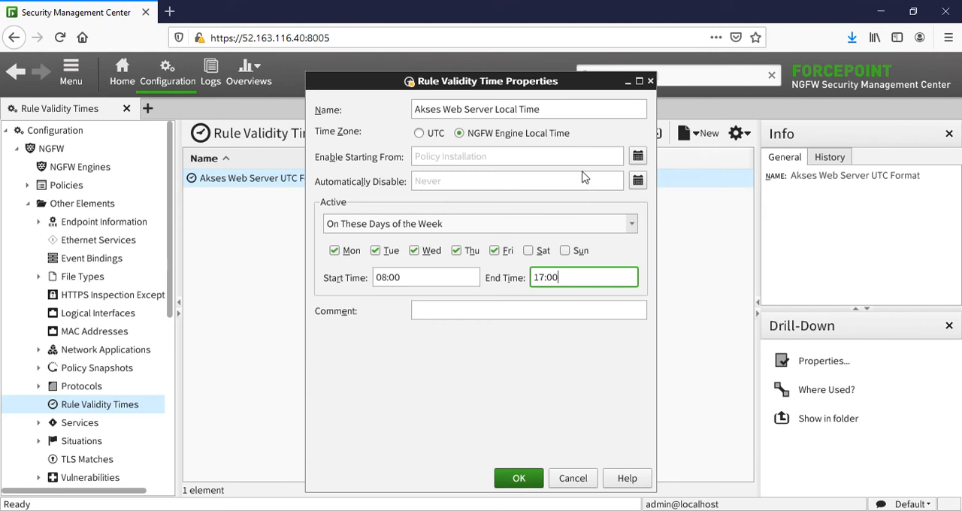
pyautogui.click(517, 479)
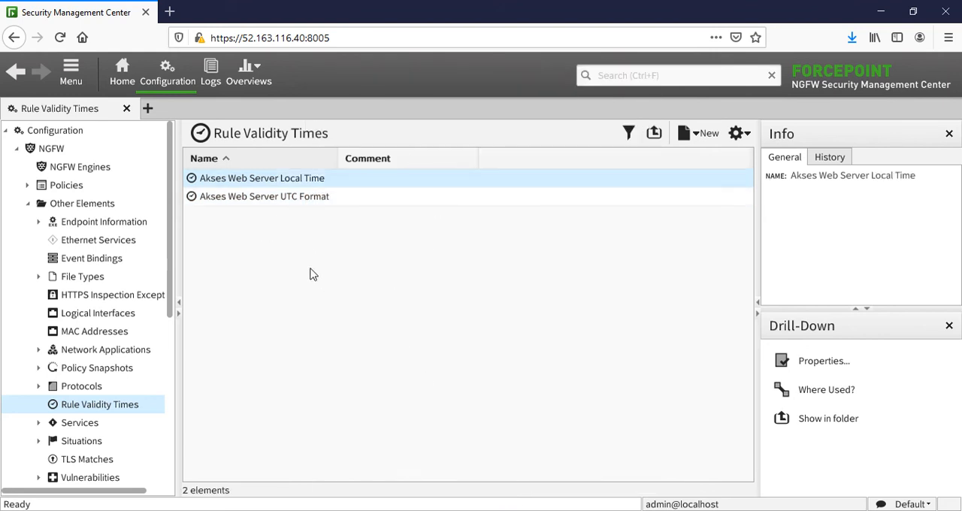
# - Open the JP2 firewall policy from the NGFW policies
pyautogui.click(27, 203)
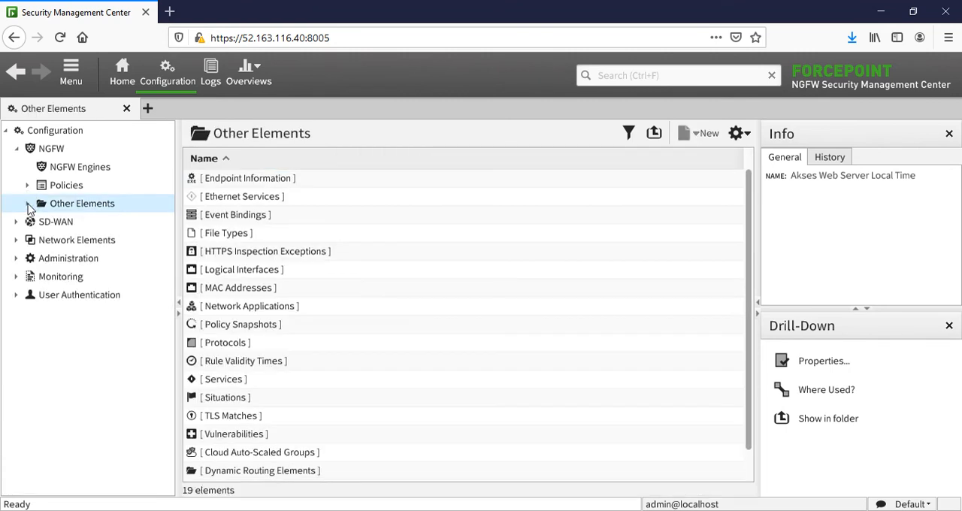
pyautogui.click(52, 186)
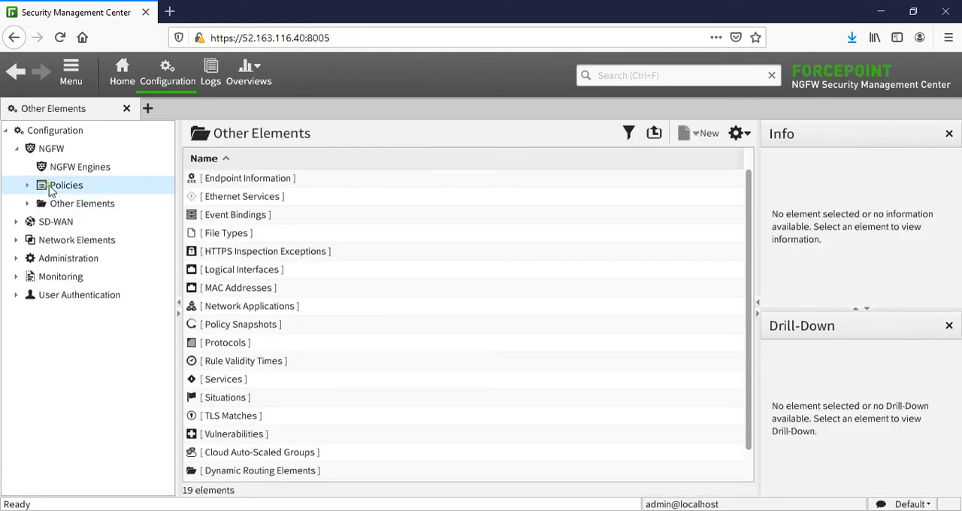
pyautogui.doubleClick(229, 186)
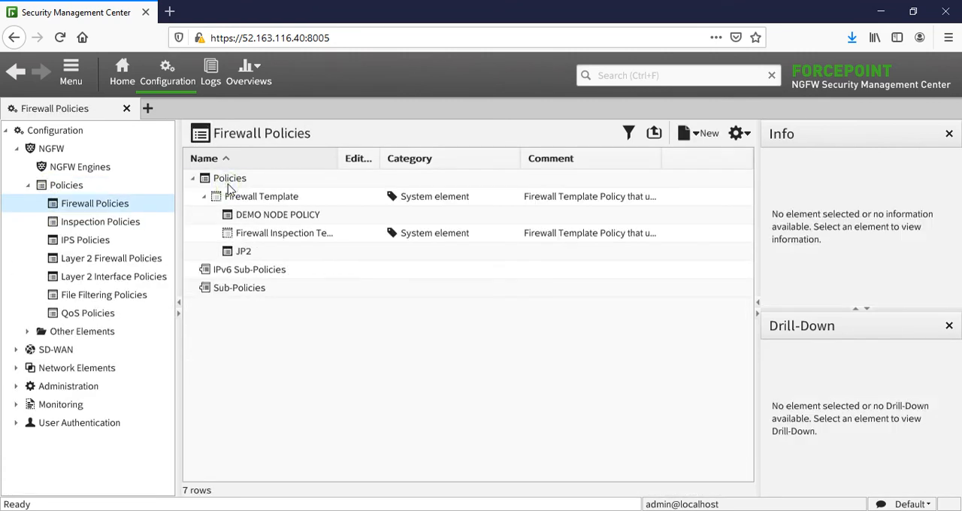
pyautogui.doubleClick(252, 256)
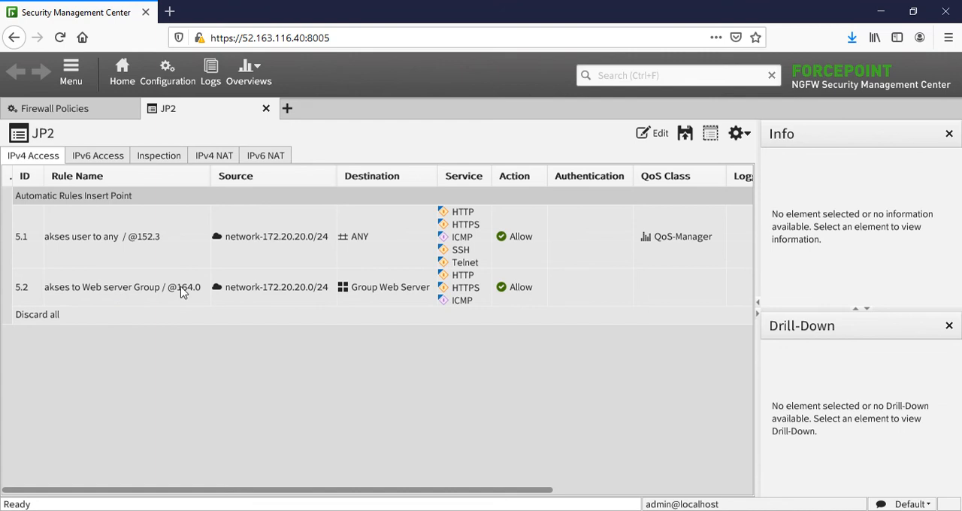
# - Rearrange the IPv4 access rule columns so that Time and QoS Class directly follow Action
pyautogui.moveTo(319, 490); pyautogui.dragTo(466, 486)
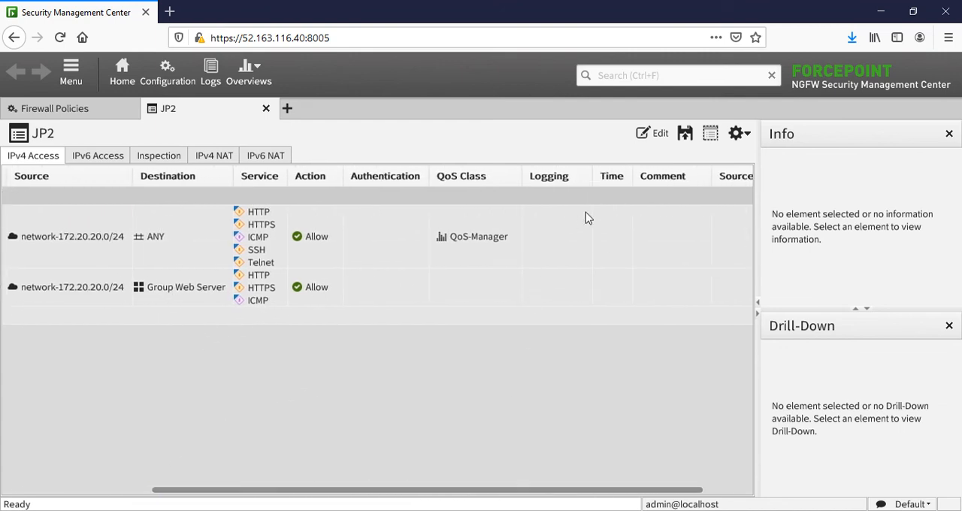
pyautogui.moveTo(616, 180); pyautogui.dragTo(420, 188)
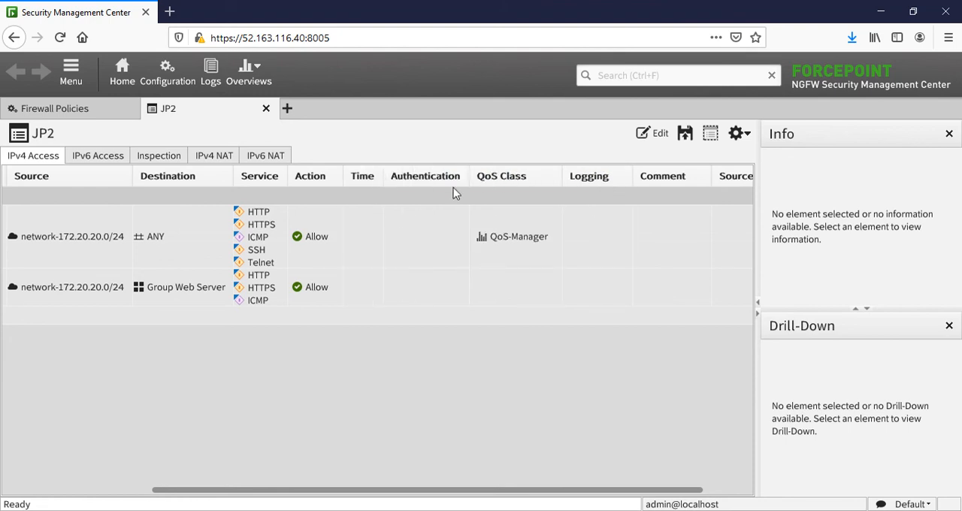
pyautogui.moveTo(526, 178); pyautogui.dragTo(442, 202)
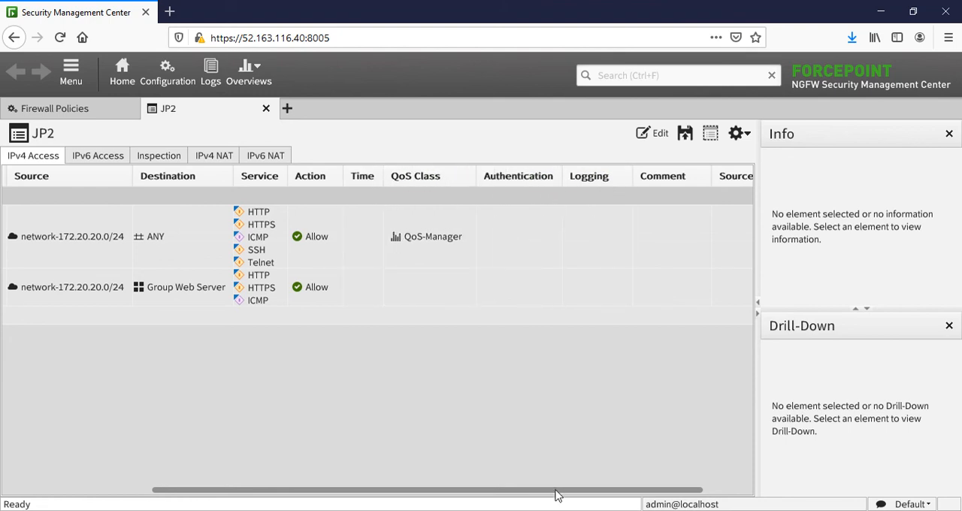
pyautogui.moveTo(477, 489); pyautogui.dragTo(328, 490)
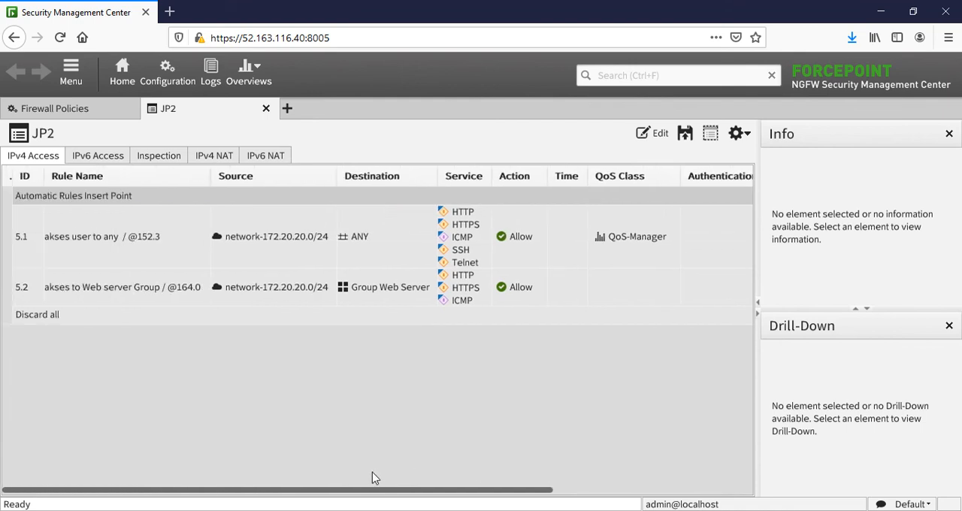
# - Open the JP2 policy for editing, assign Akses Web Server Local Time as the validity time of rule 5.2, and save
pyautogui.doubleClick(567, 297)
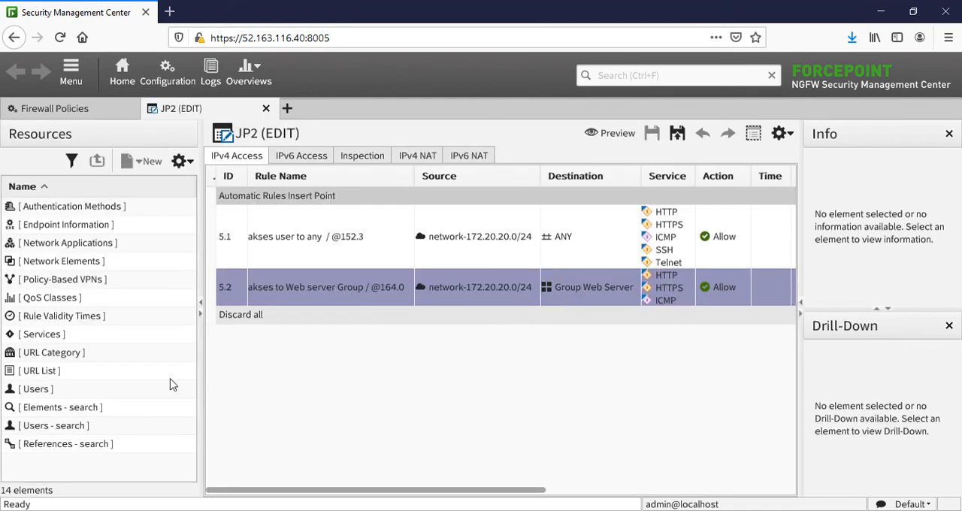
pyautogui.click(60, 317)
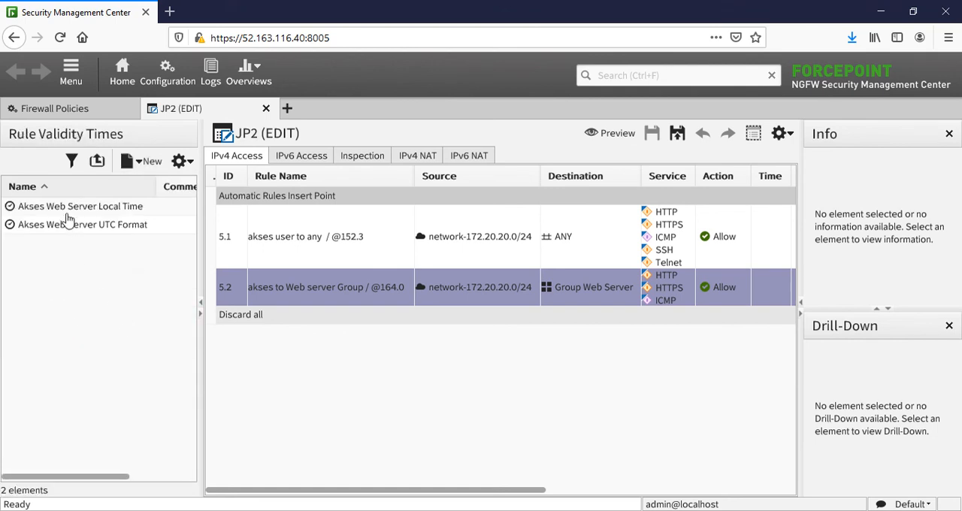
pyautogui.moveTo(66, 214); pyautogui.dragTo(754, 304)
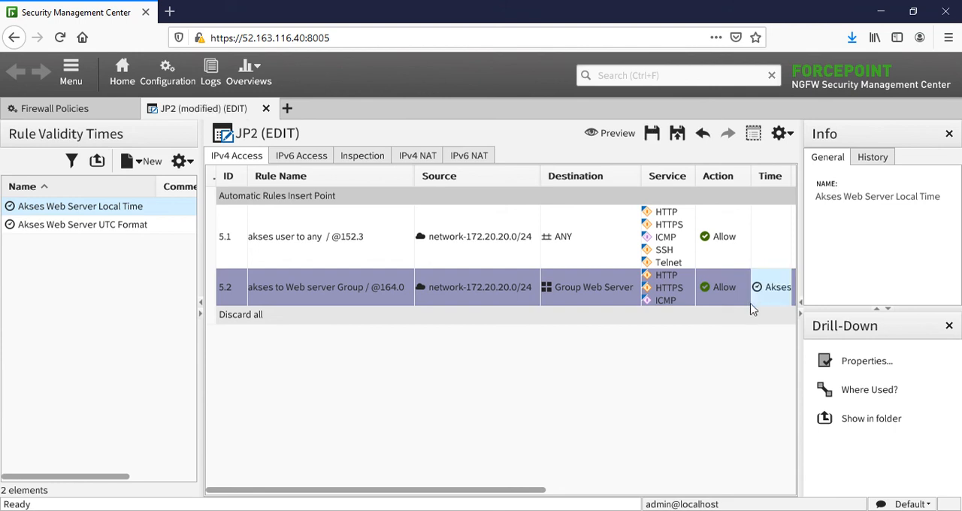
pyautogui.click(653, 135)
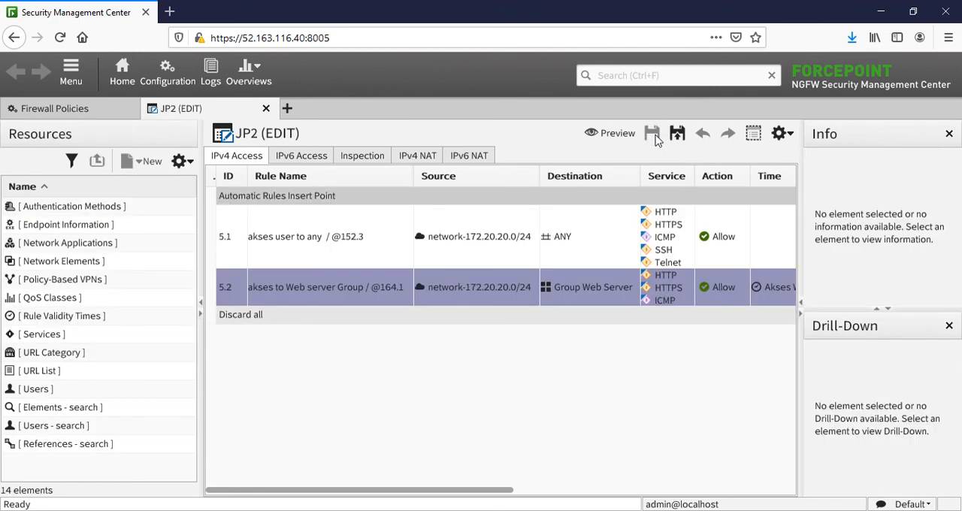
# - Assign the QoS-Staff class to the "akses to Web server Group" rule, save the policy, and minimize the browser window
pyautogui.moveTo(429, 493); pyautogui.dragTo(505, 494)
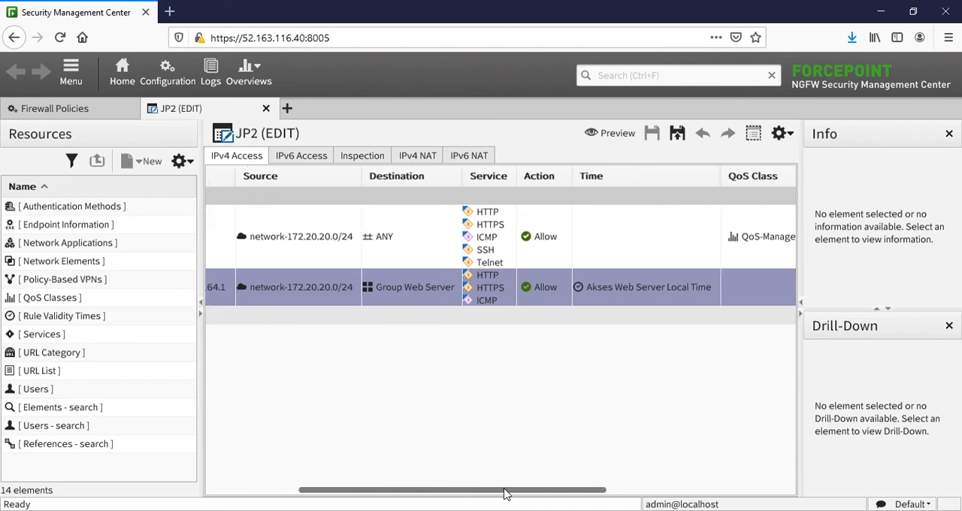
pyautogui.moveTo(436, 494); pyautogui.dragTo(534, 498)
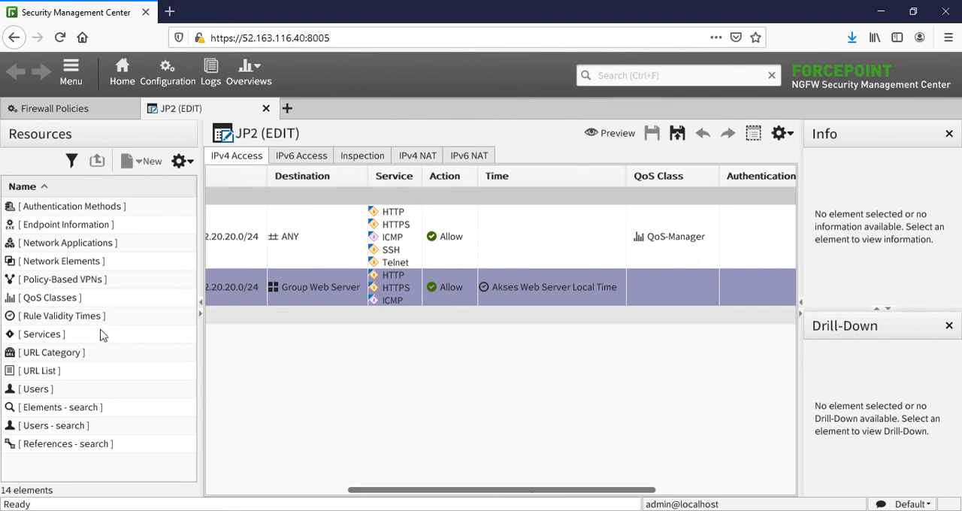
pyautogui.click(74, 303)
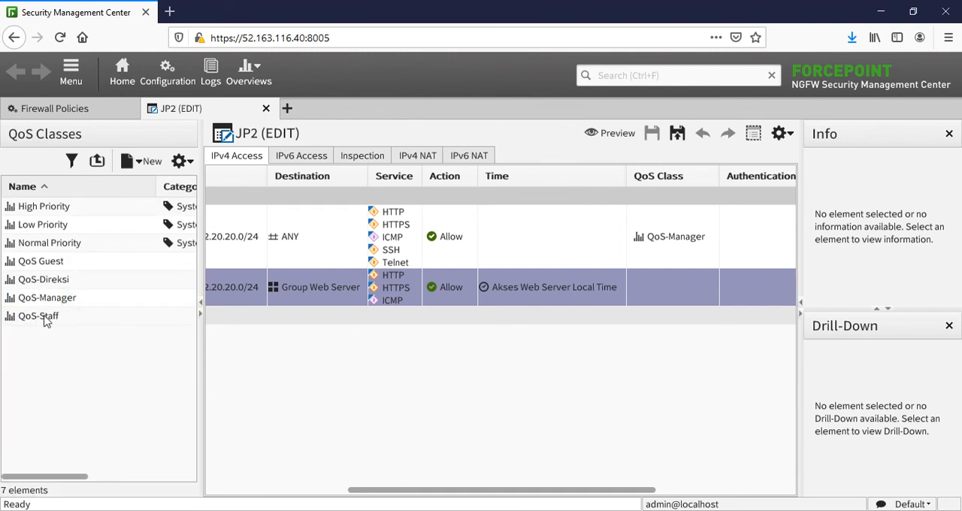
pyautogui.moveTo(38, 316); pyautogui.dragTo(661, 289)
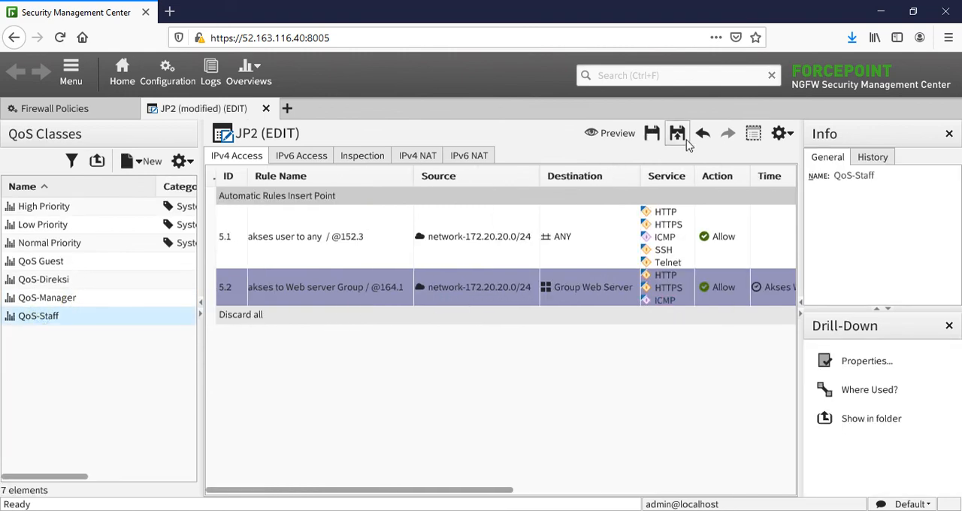
pyautogui.click(652, 133)
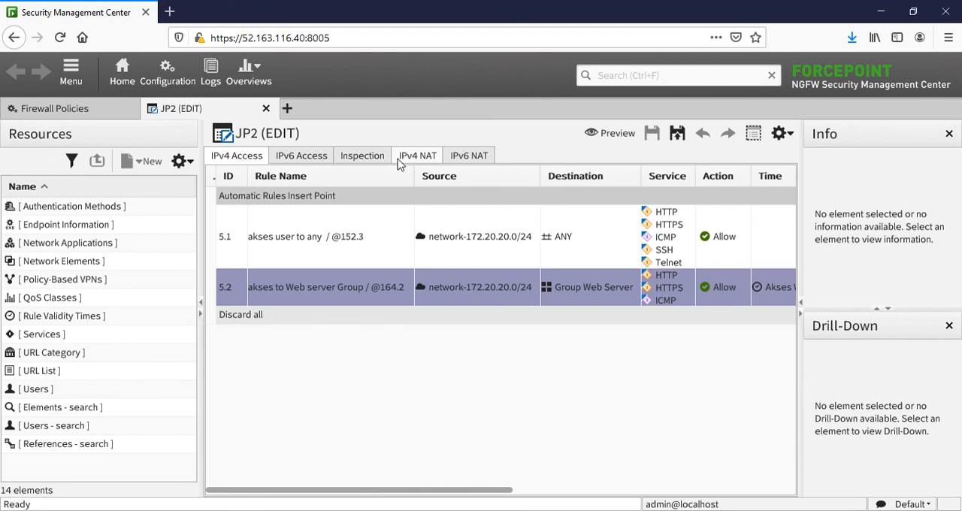
pyautogui.click(880, 11)
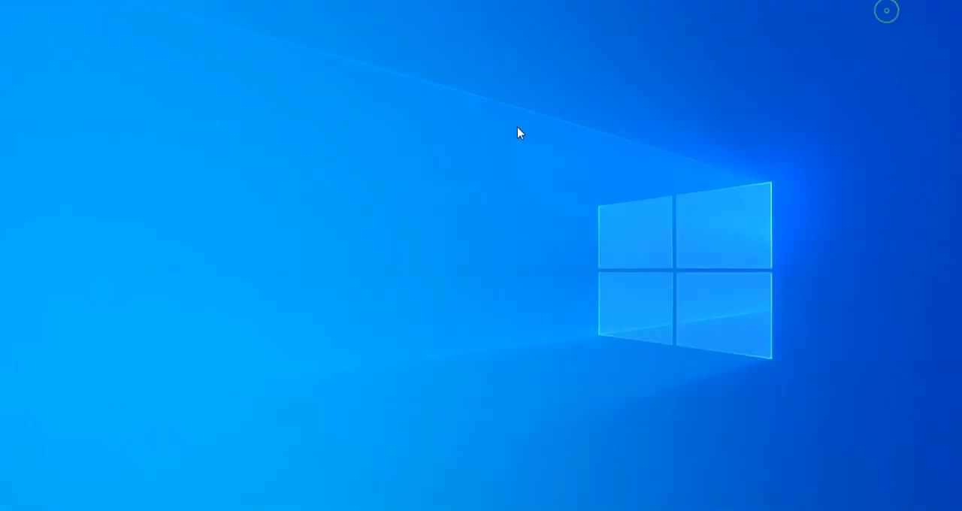